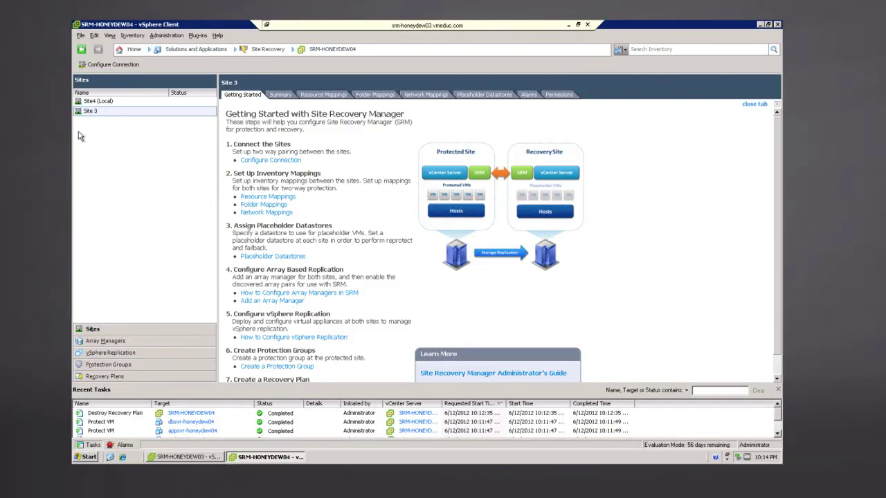
Step: Go to Recovery Plans, view 3-tier-app-plan-site4, then open the All Recovery Plans context menu
click(100, 376)
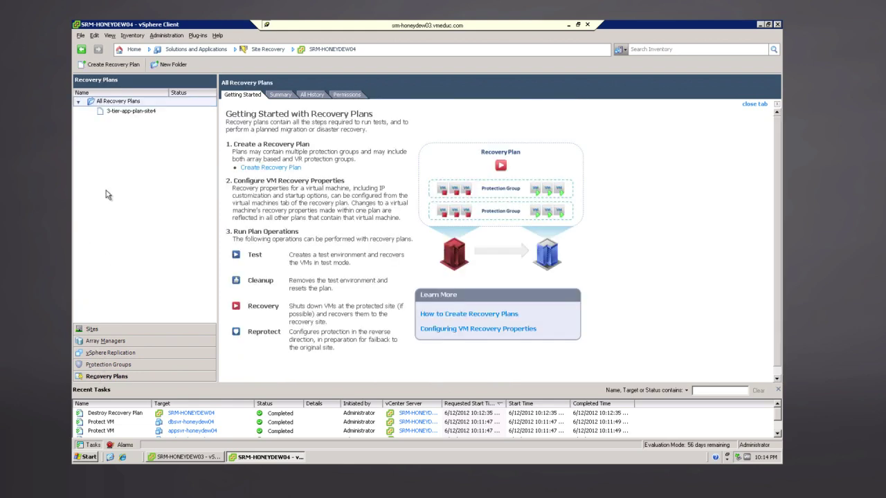
click(123, 113)
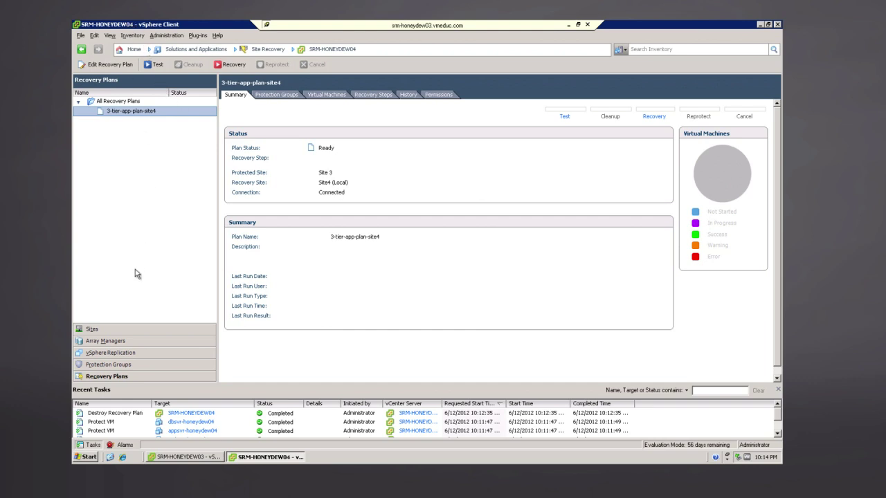
click(128, 104)
right_click(128, 103)
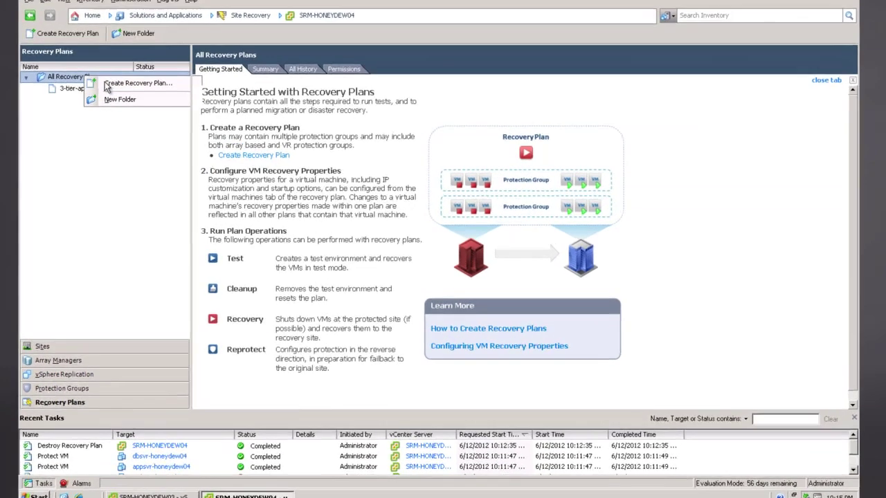
Step: Start a new recovery plan targeting Site4 (Local) with the 3-Tier-App protection group
click(110, 84)
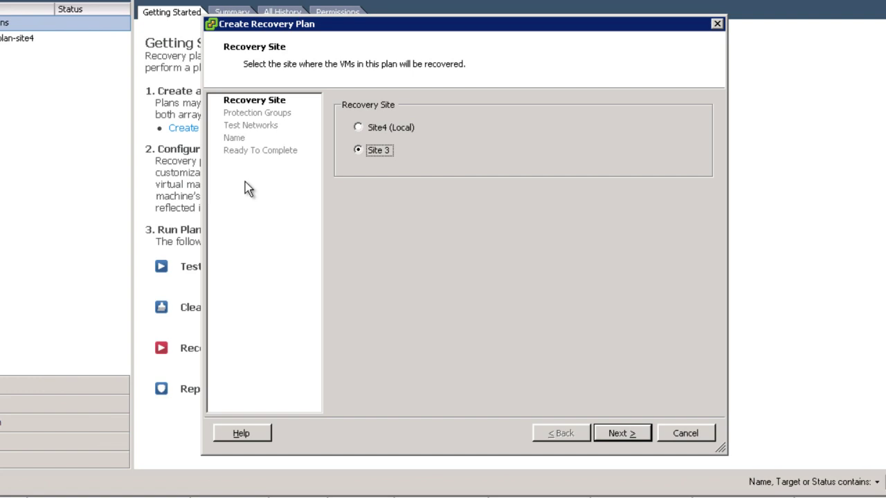
click(359, 128)
click(613, 441)
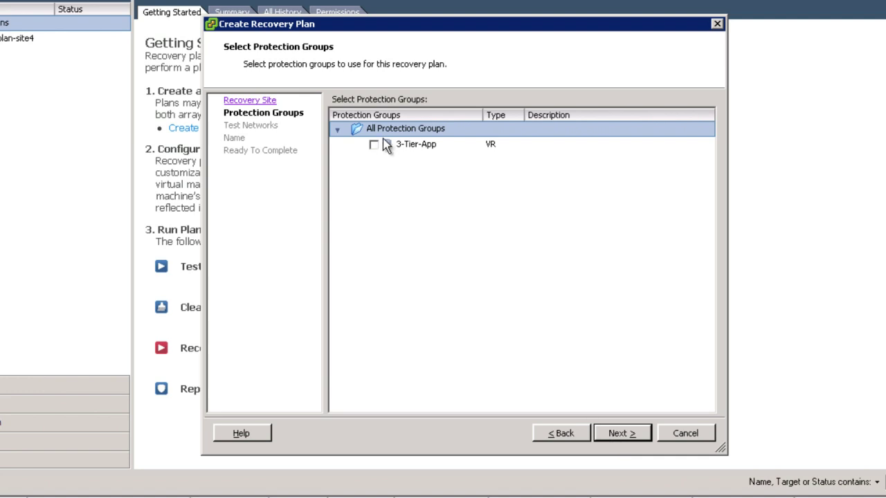
click(373, 146)
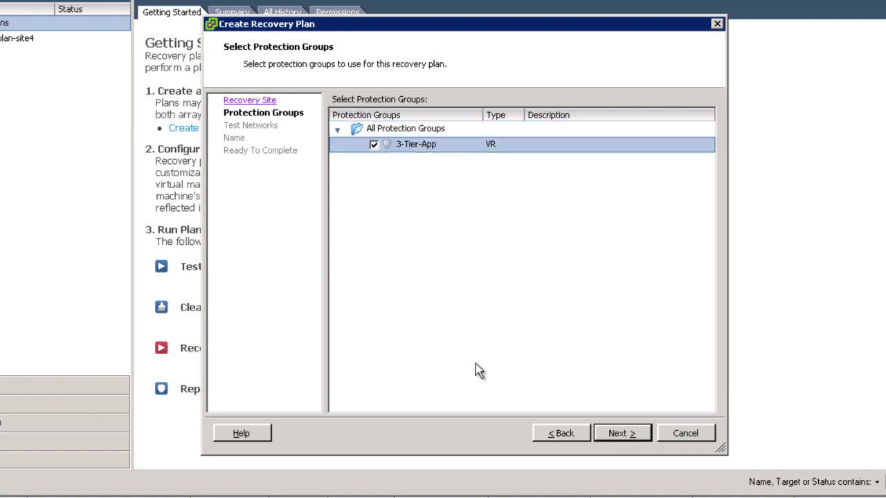
click(626, 436)
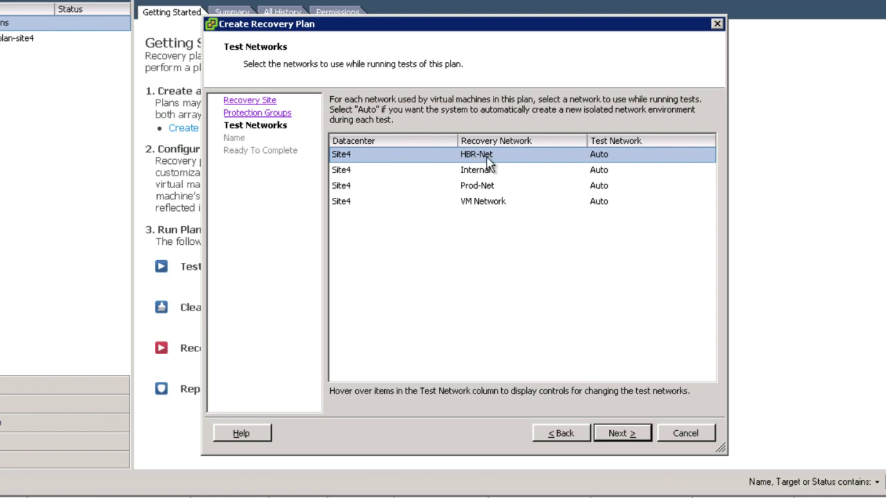
Step: Set the Prod-Net and VM Network rows' test network to VM Network
mouse_move(603, 158)
mouse_move(601, 175)
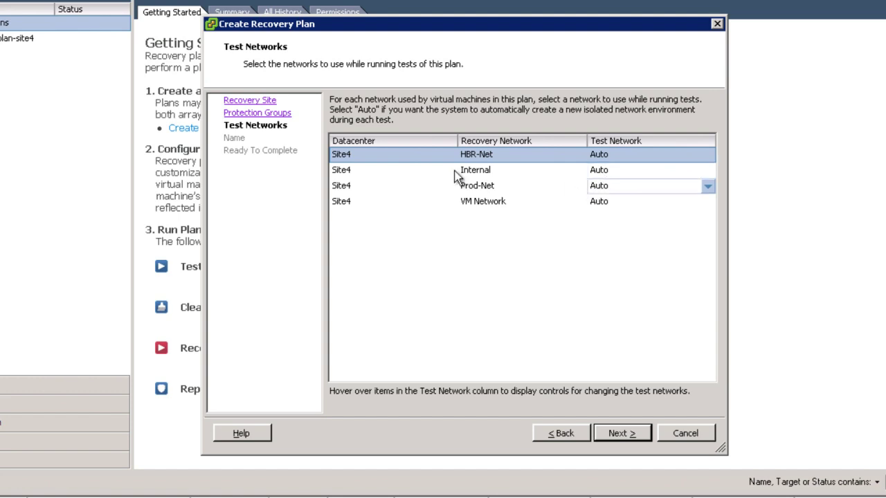
click(604, 195)
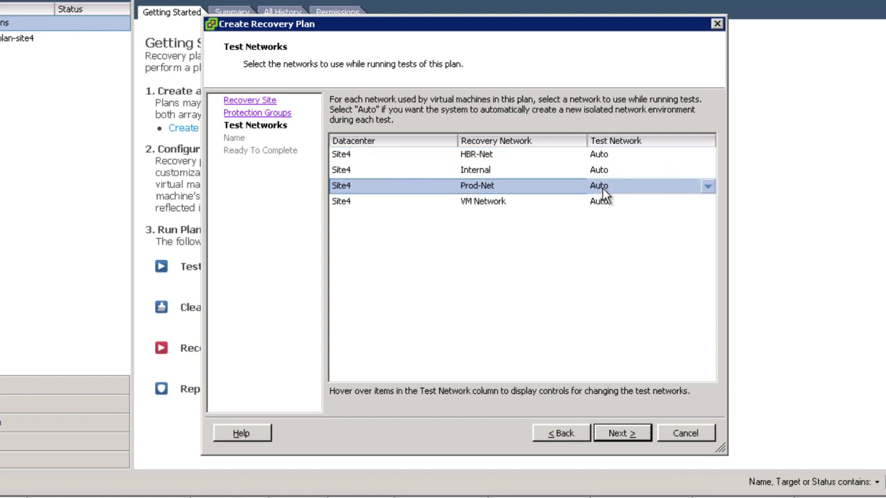
click(709, 187)
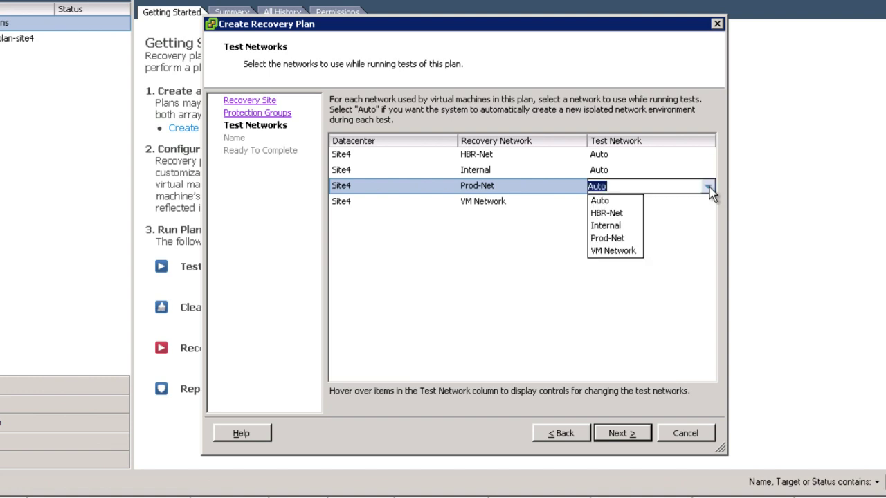
click(614, 252)
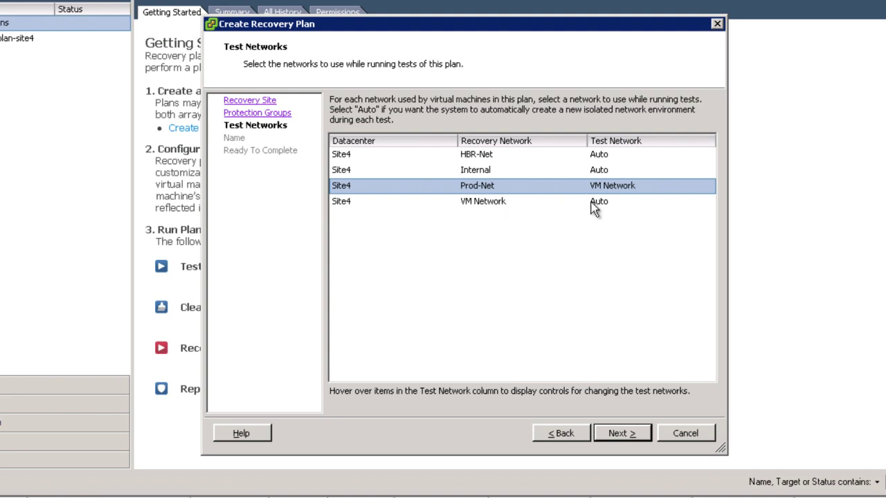
mouse_move(594, 203)
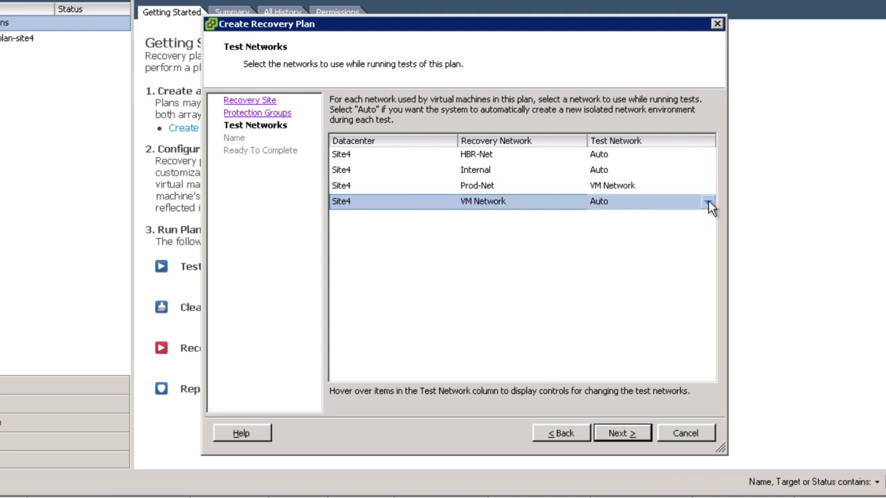
click(655, 203)
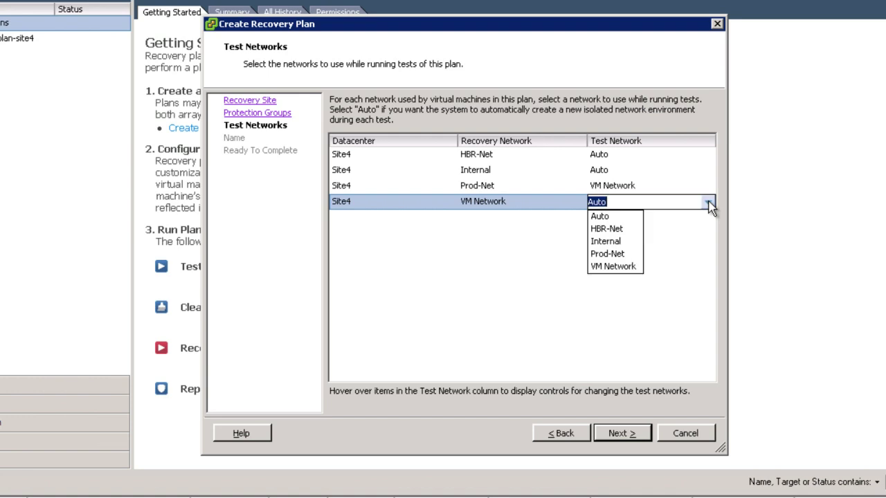
click(628, 266)
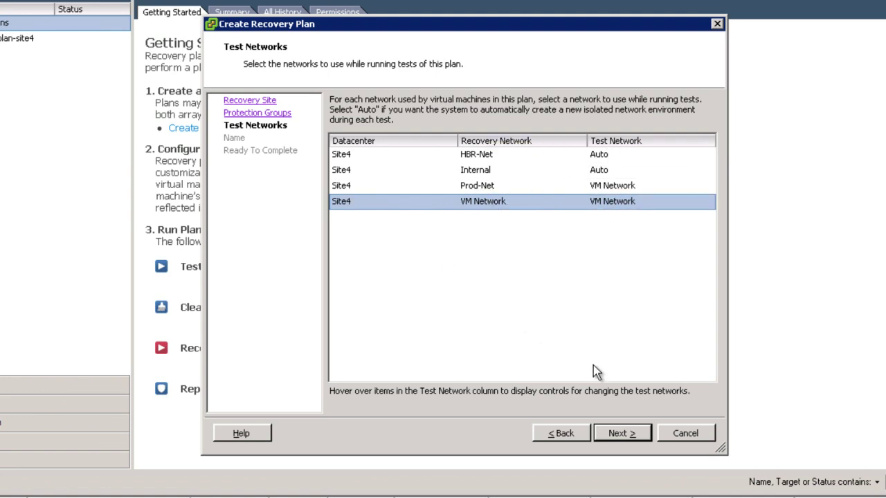
click(620, 434)
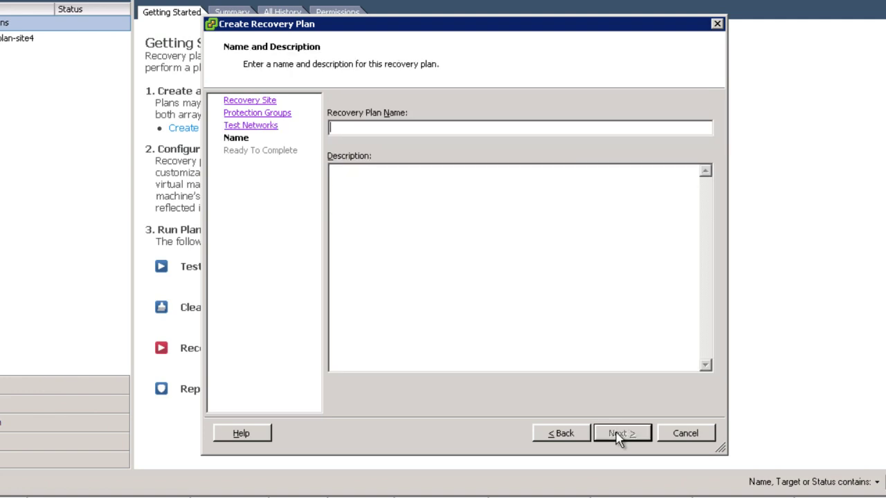
Step: Name the plan 'Demo-3tierapp' and finish the wizard
text(Demo-3tierapp)
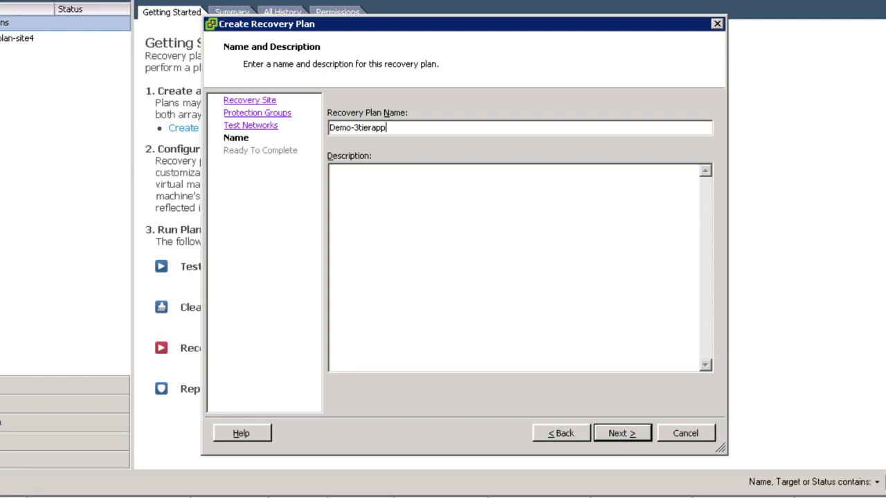
click(618, 434)
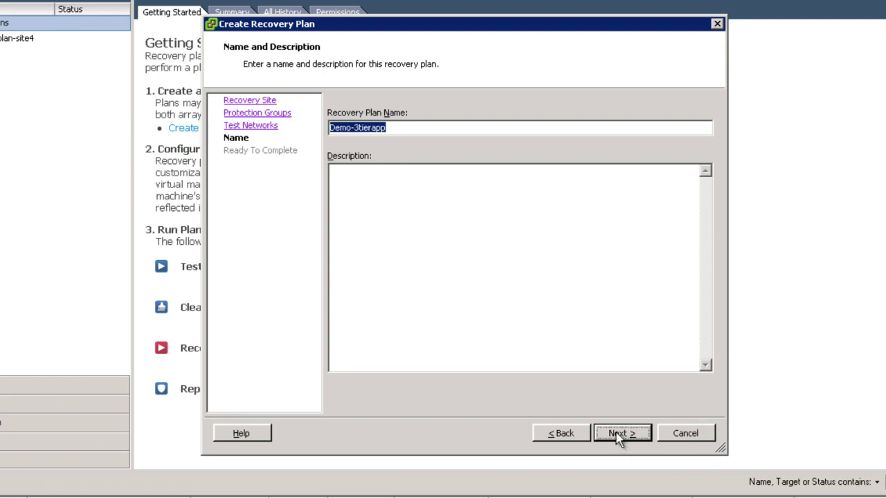
click(618, 435)
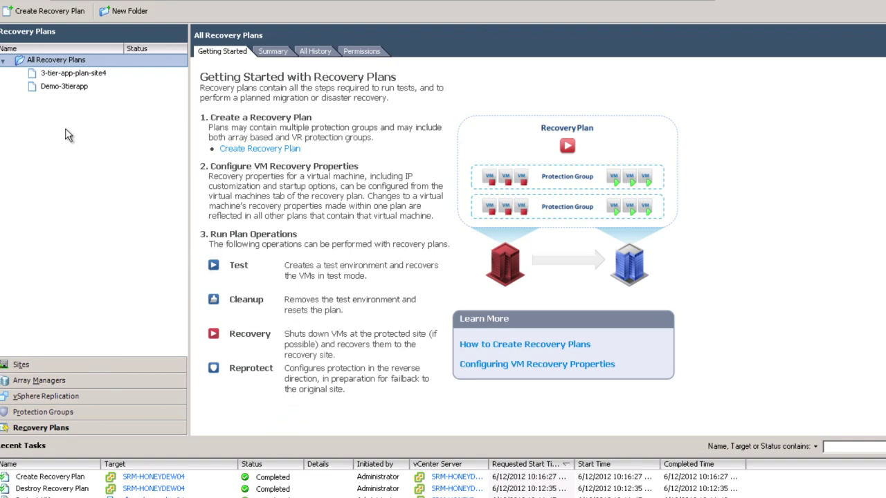
Step: Open Demo-3tierapp's Recovery Steps and expand the storage, Priority 2 and Priority 3 steps
click(49, 88)
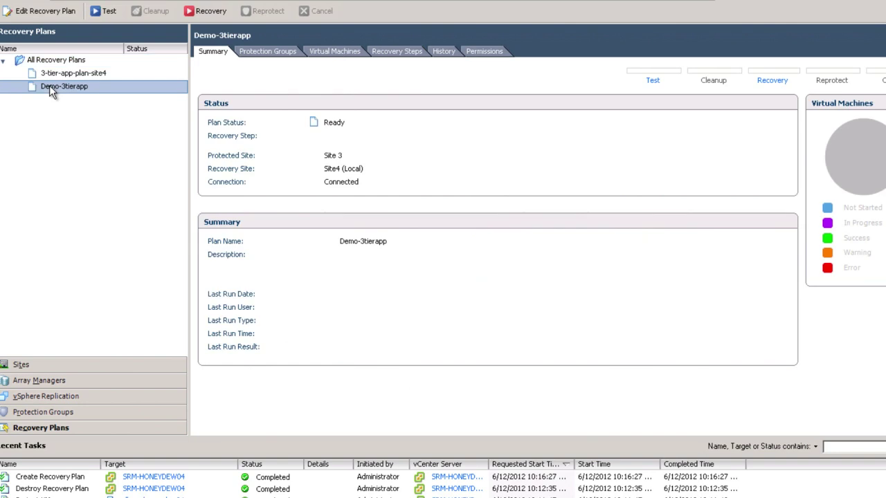
click(404, 52)
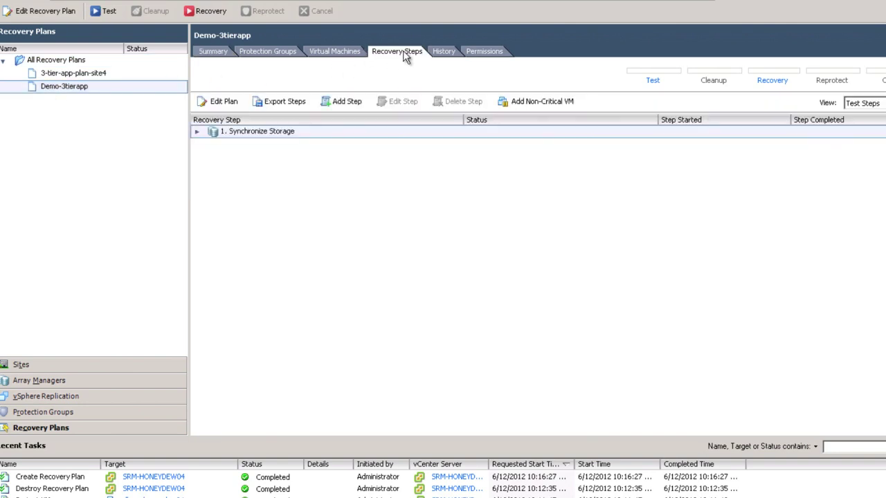
click(198, 136)
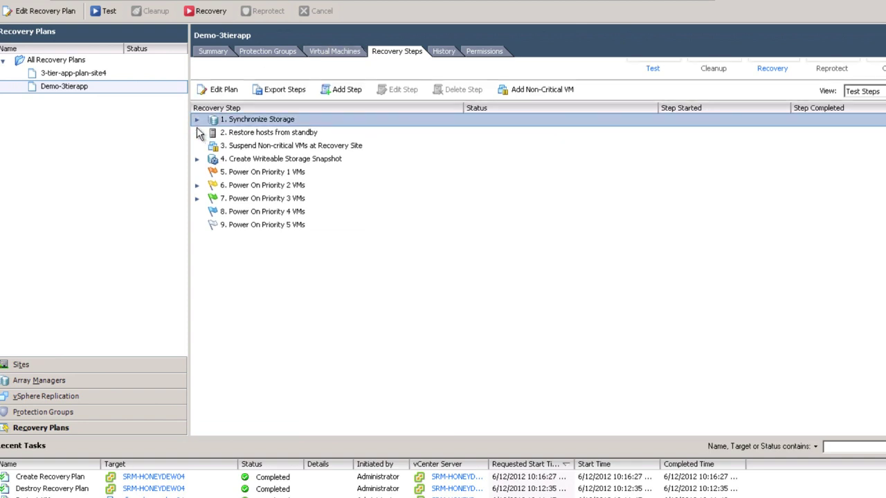
click(197, 120)
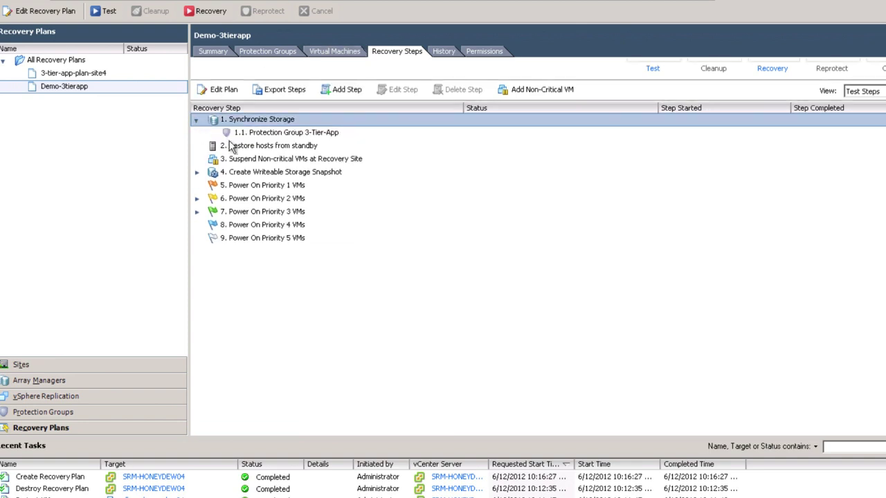
click(197, 173)
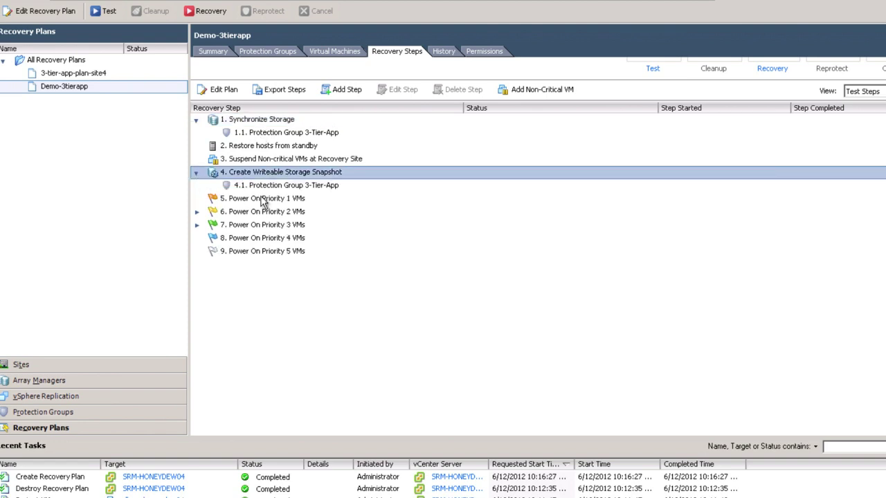
click(197, 214)
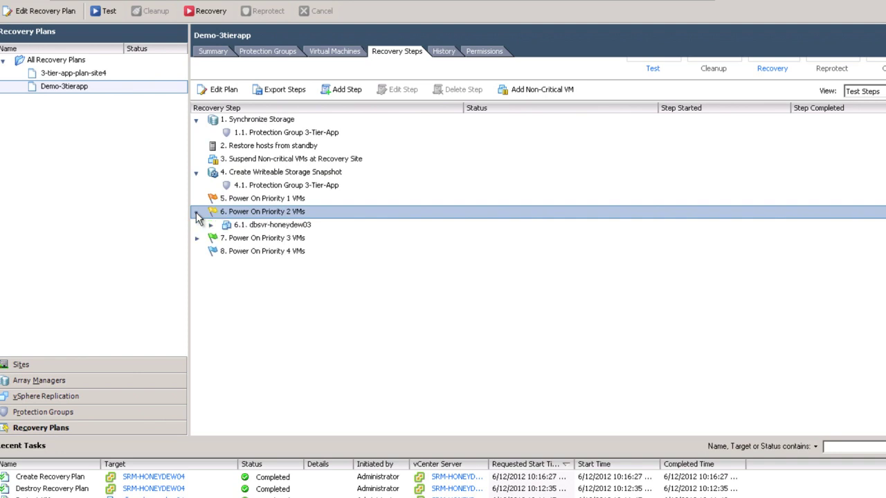
click(196, 239)
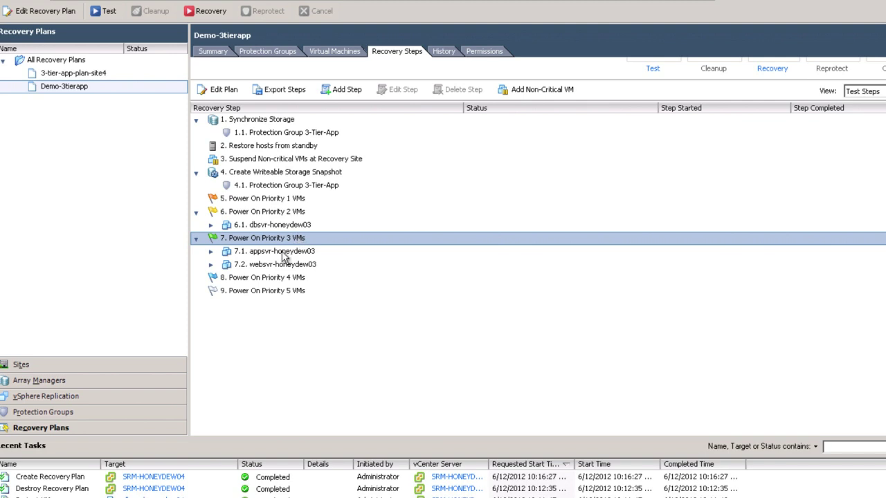
Step: On the Virtual Machines tab, change dbsvr-honeydew03 to Priority 1 and confirm
click(338, 55)
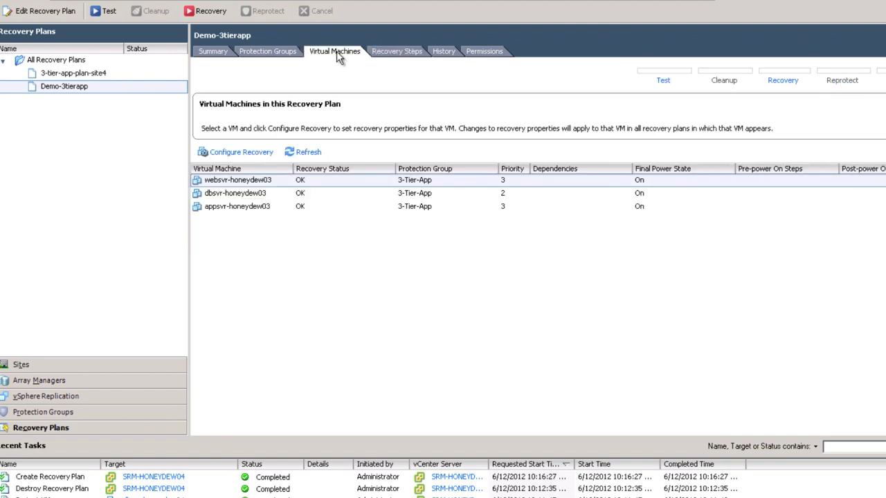
click(504, 195)
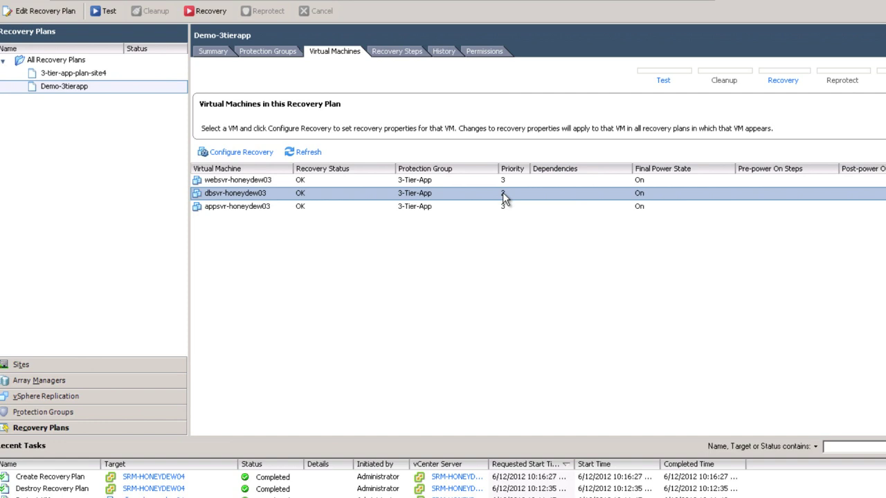
right_click(503, 197)
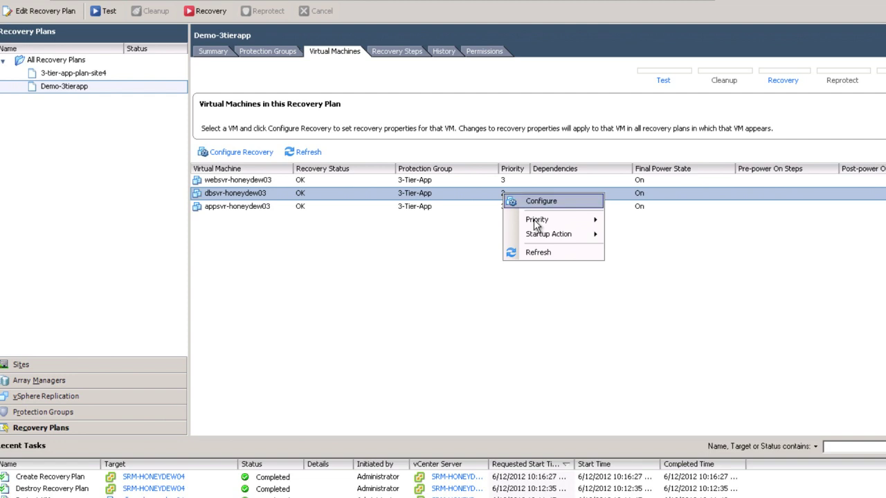
mouse_move(537, 220)
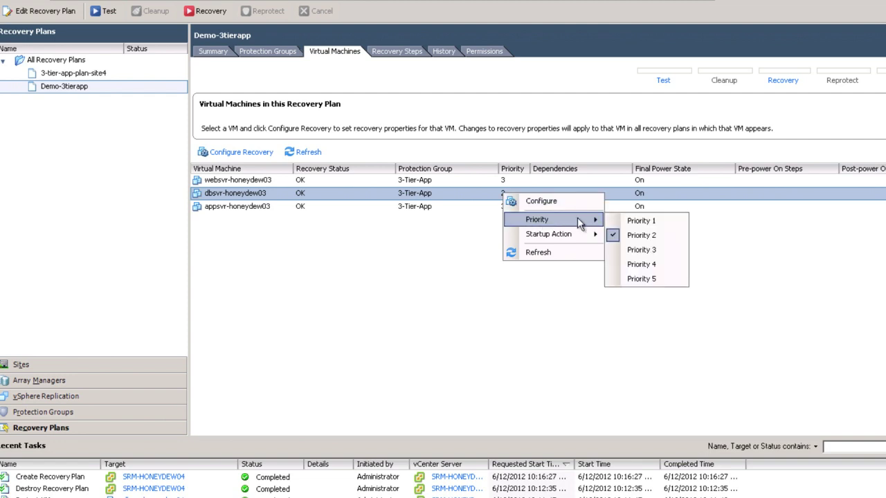
click(632, 222)
click(454, 275)
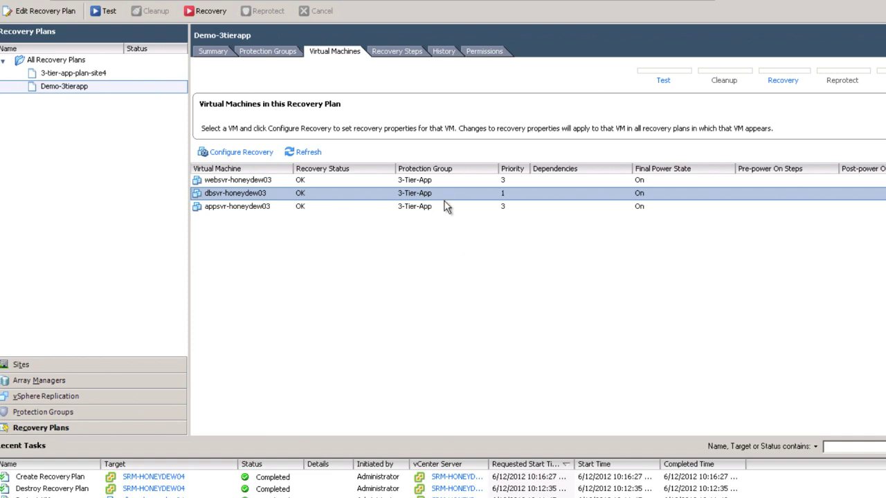
Step: Change appsvr-honeydew03 to Priority 2, confirm, and go back to Recovery Steps
click(504, 208)
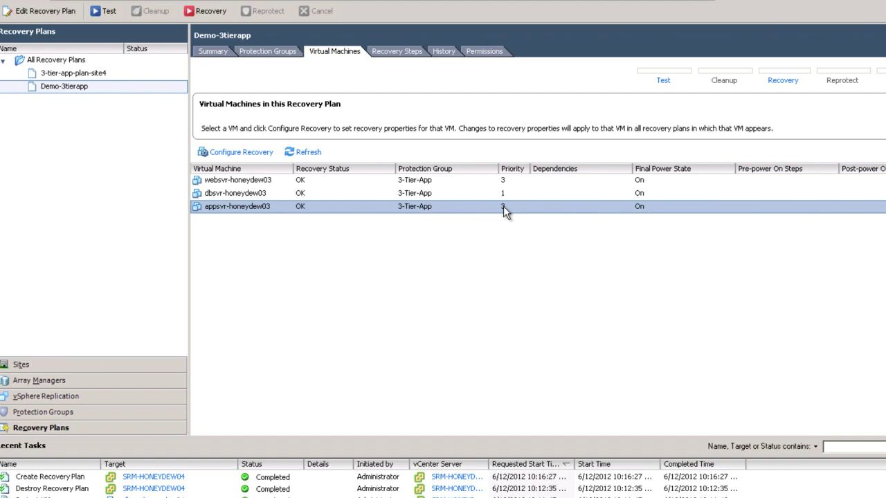
right_click(503, 205)
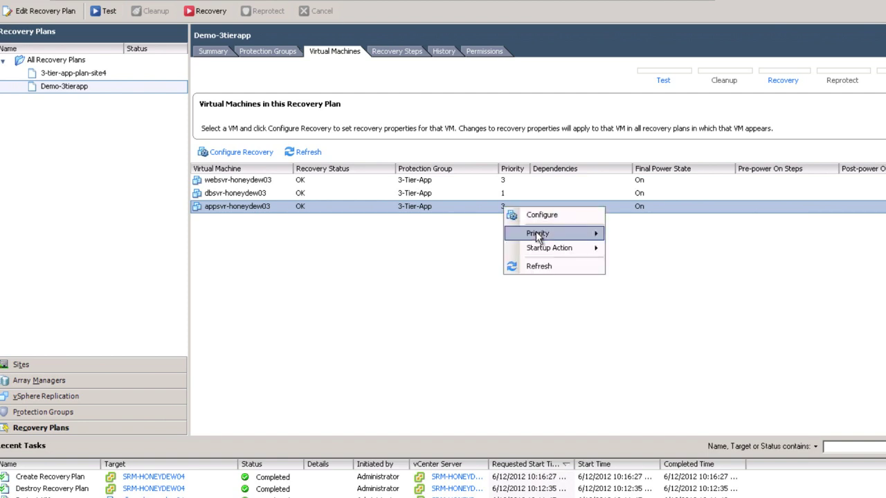
mouse_move(537, 234)
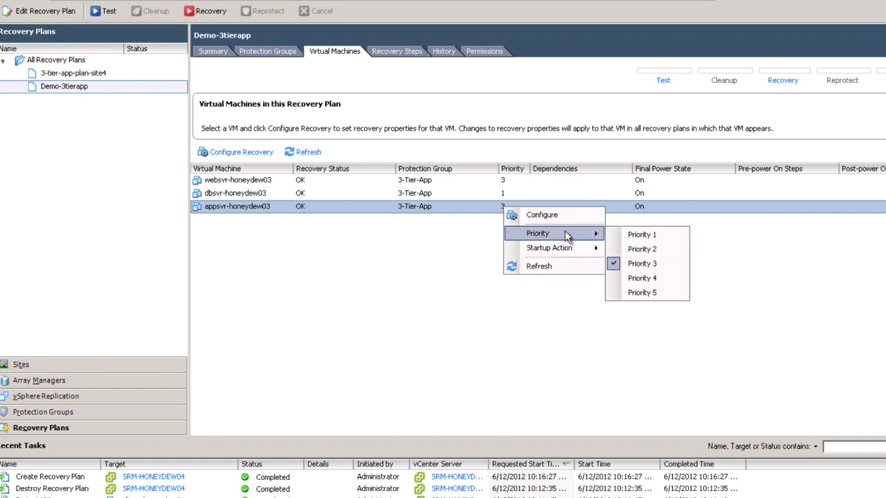
click(633, 251)
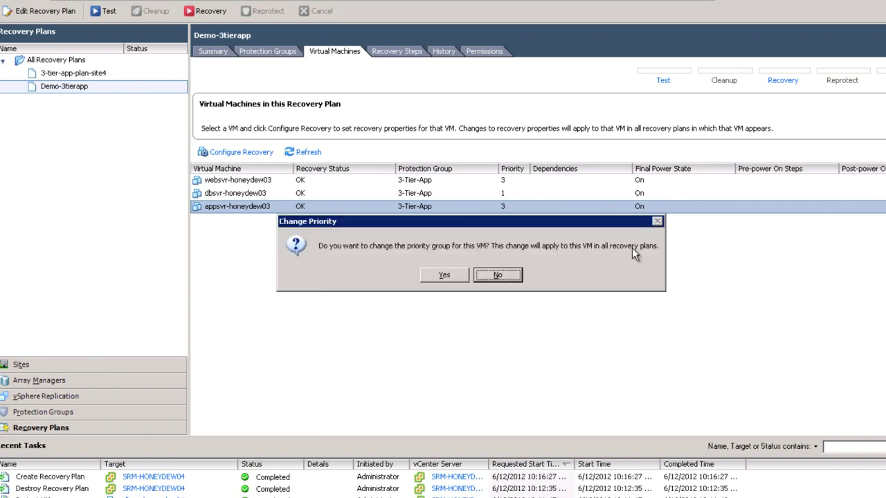
click(447, 275)
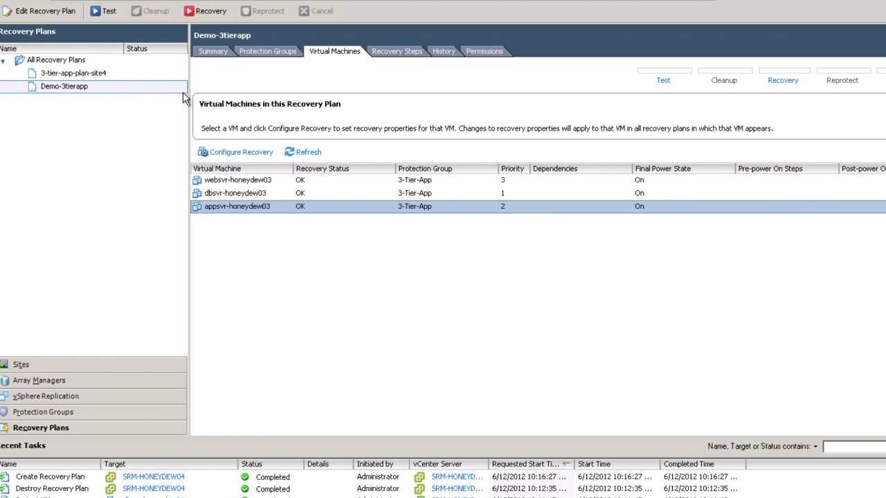
click(385, 55)
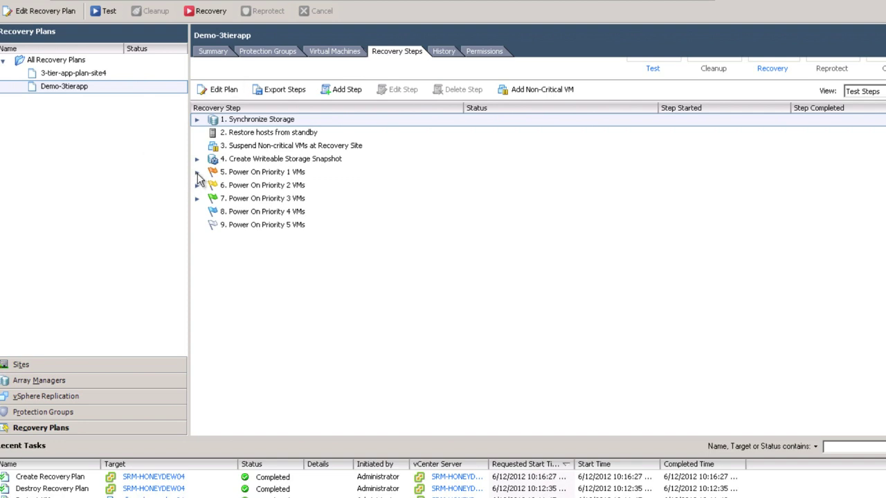
Step: Expand steps 5, 5.1, 6 and 6.1 to show both VMs' sub-steps, then select step 6
click(198, 173)
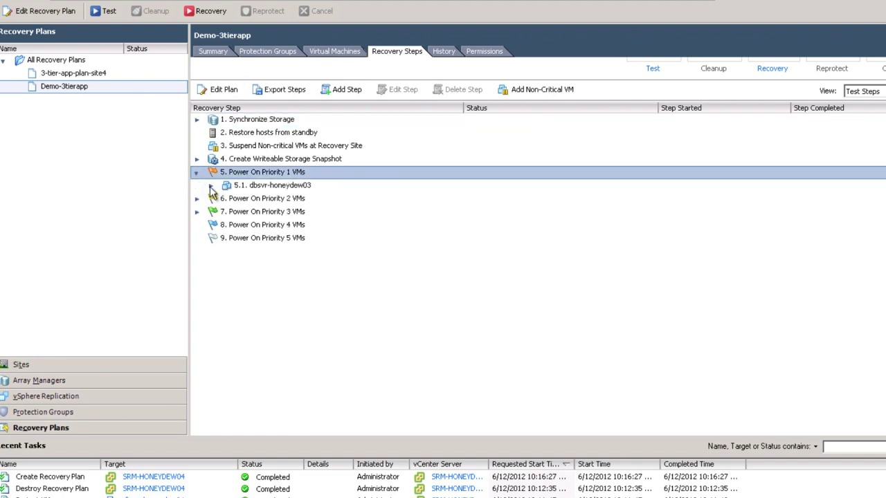
click(210, 187)
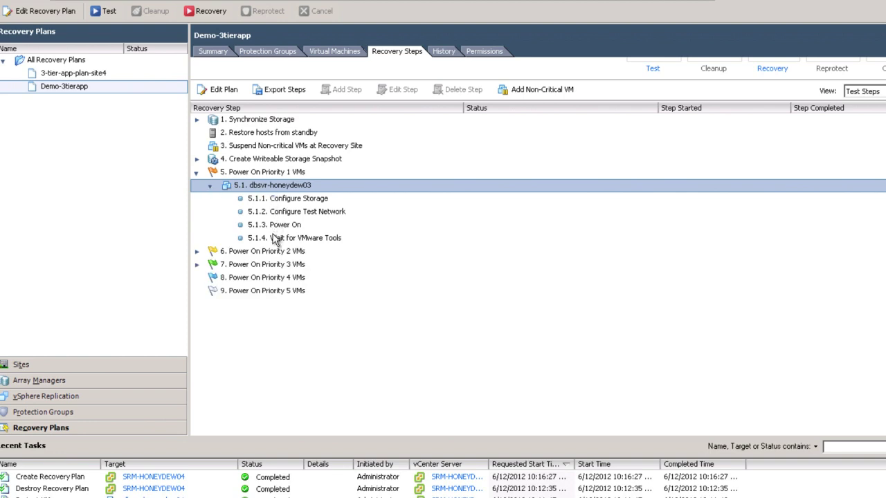
click(197, 252)
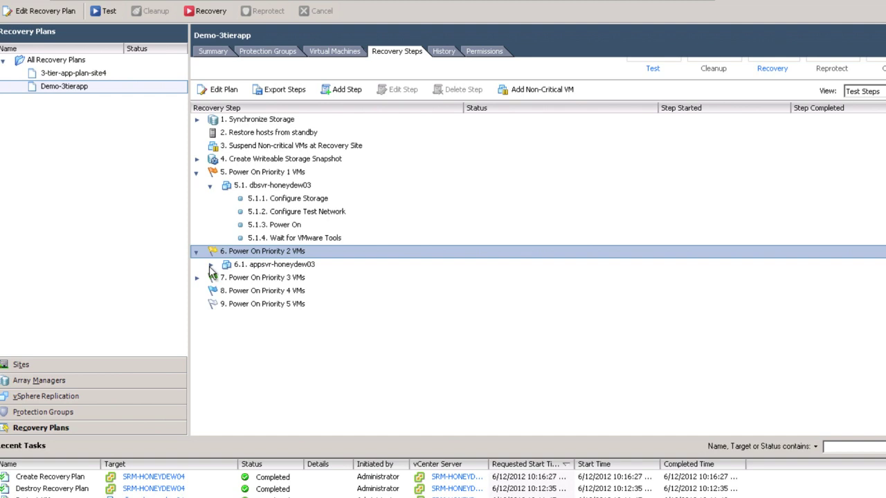
click(209, 265)
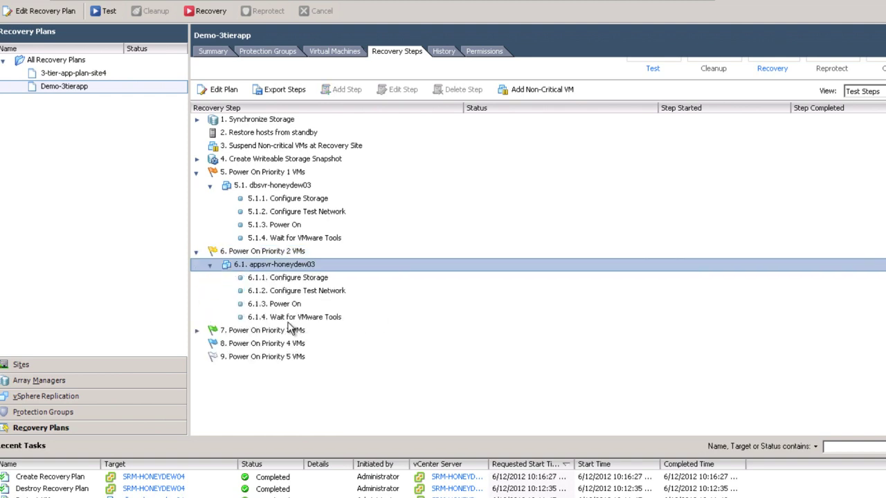
click(263, 252)
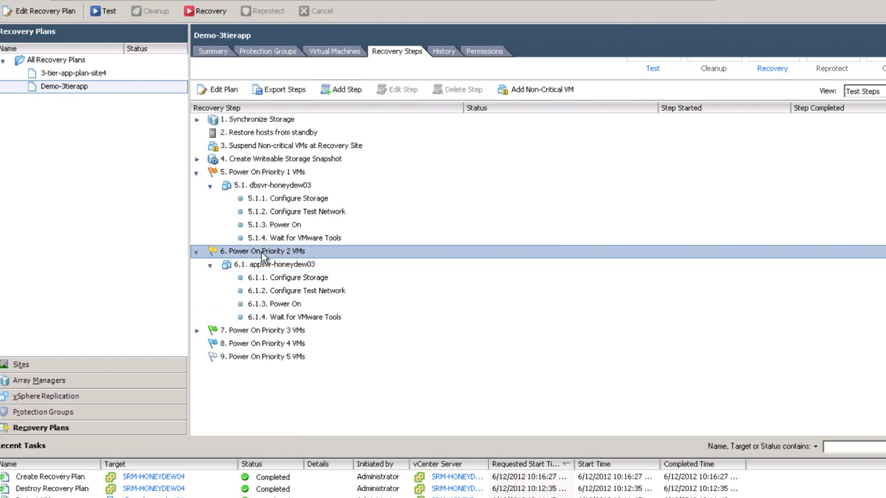
Step: Add prompt 'Check DBSVR' saying 'Please check the operation of the Database Server NOW!' before Priority 2
click(341, 90)
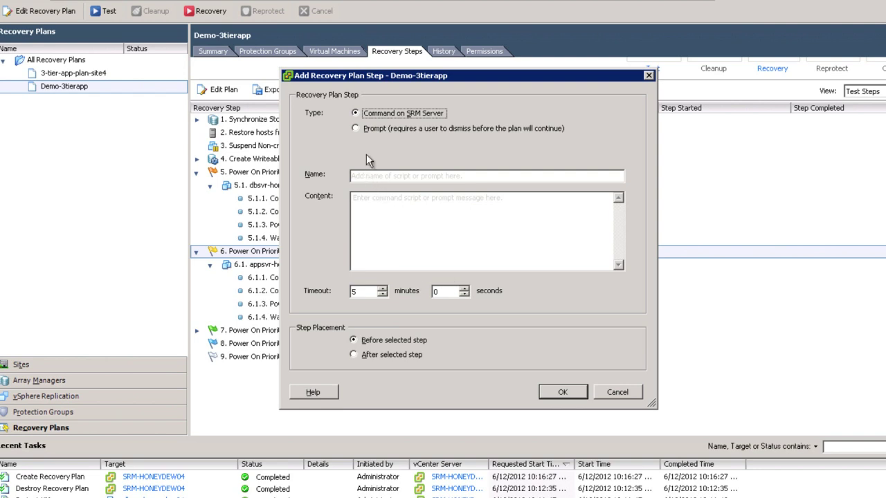
click(356, 129)
click(354, 175)
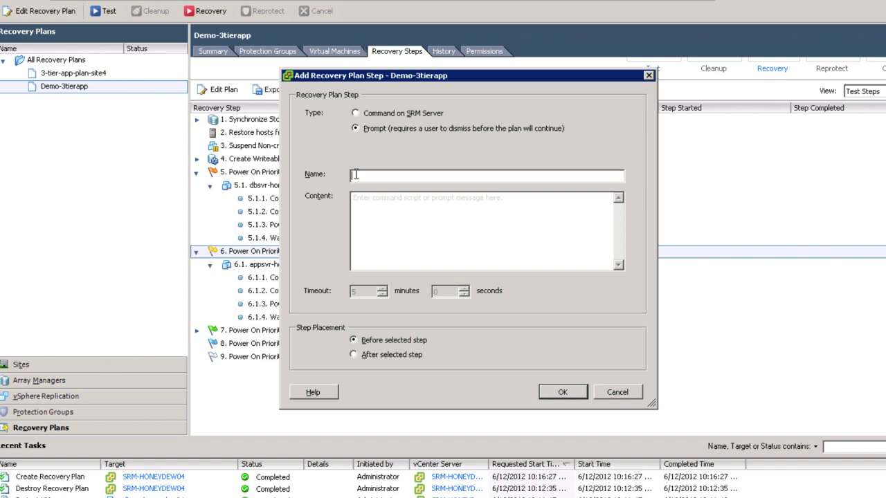
text(Check DBSVR)
click(365, 202)
text(Please check the operation of the Database Server)
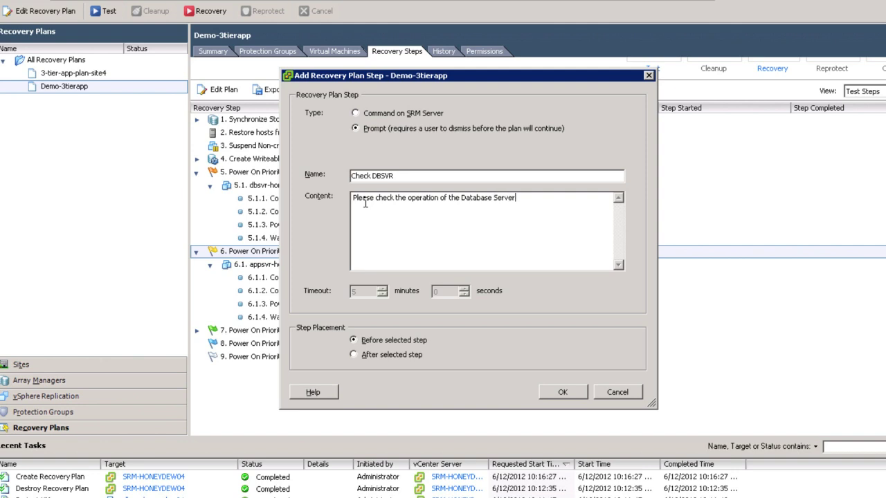
text( NOT)
key(BackSpace)
text(W!)
click(561, 393)
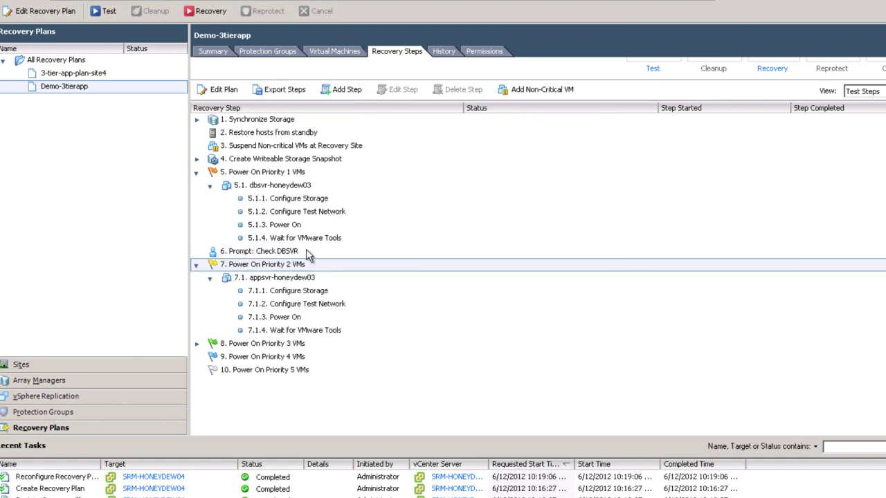
click(283, 253)
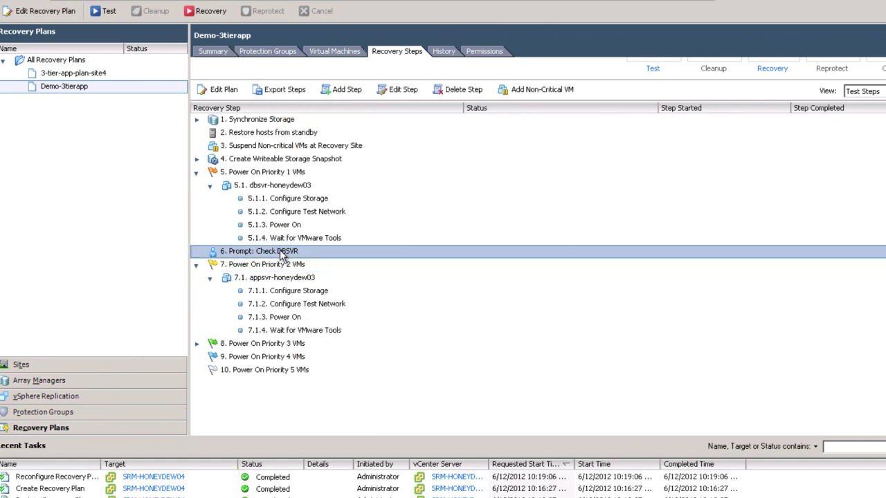